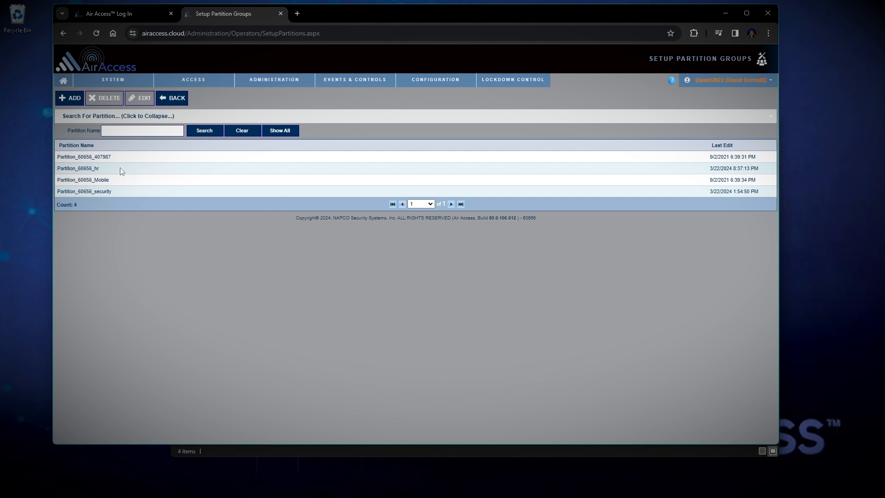
Edit the hr partition group and expand its lock, reader, relay, schedule, access group and personnel categories.
{"action": "left_click", "coordinate": [121, 171]}
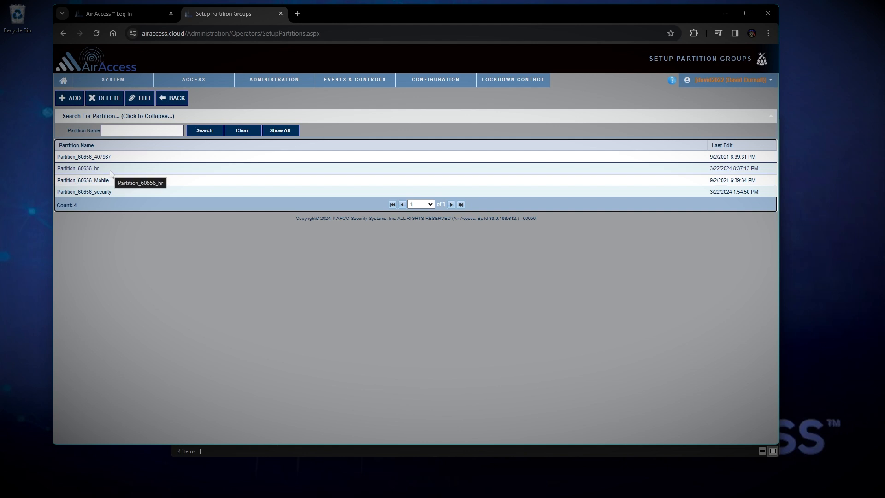
{"action": "left_click", "coordinate": [141, 99]}
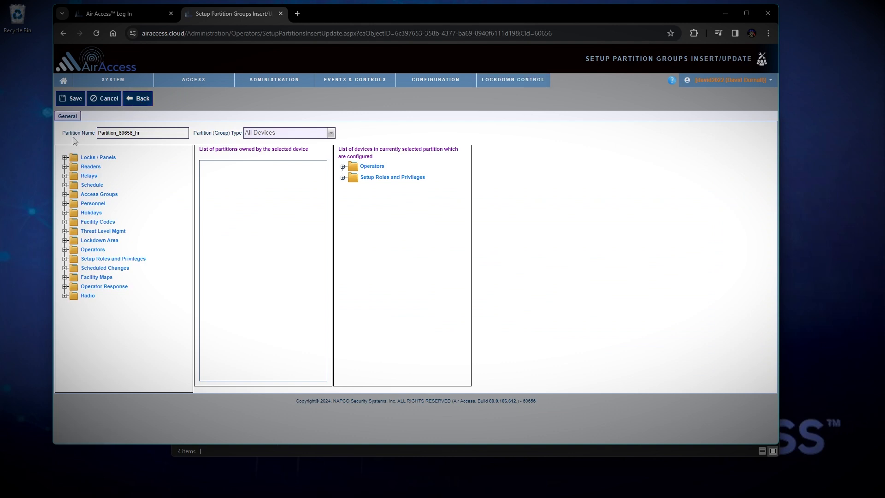
{"action": "left_click", "coordinate": [65, 157]}
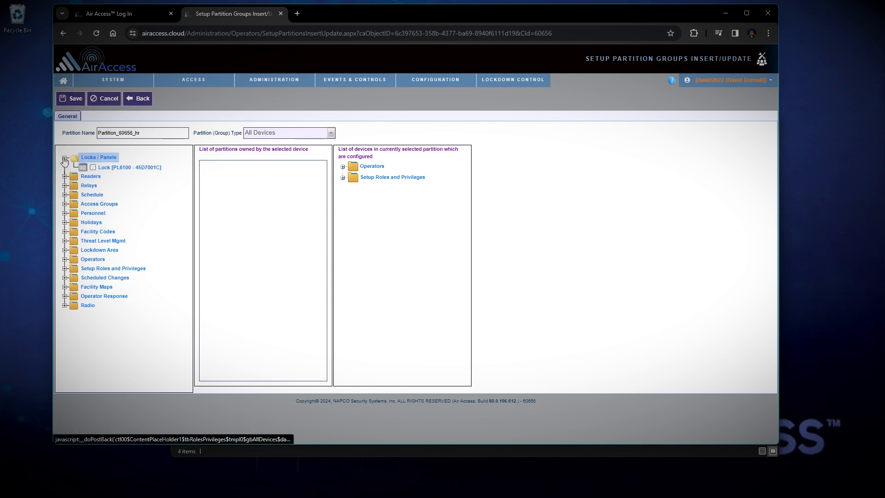
{"action": "left_click", "coordinate": [64, 176]}
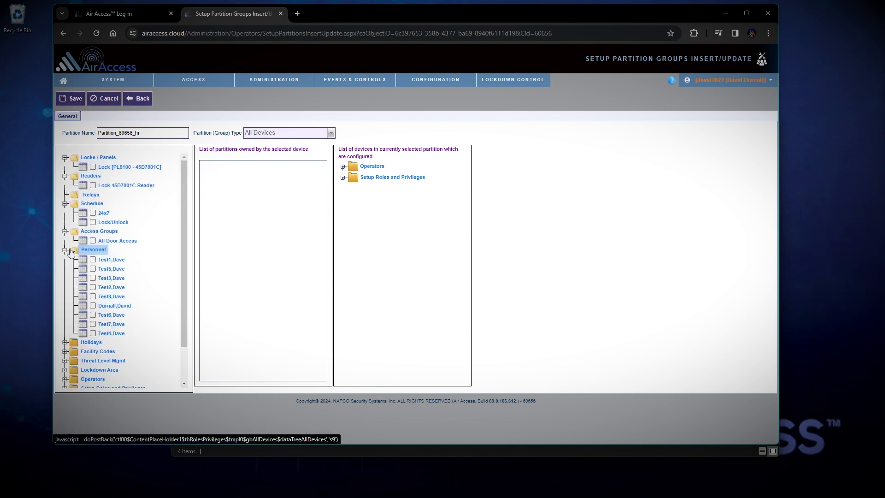
Include personnel Test1 to Test8, the 24x7 and Lock/Unlock schedules and All Door Access in the hr partition, and save it.
{"action": "left_click", "coordinate": [93, 260]}
{"action": "left_click", "coordinate": [92, 269]}
{"action": "left_click", "coordinate": [92, 278]}
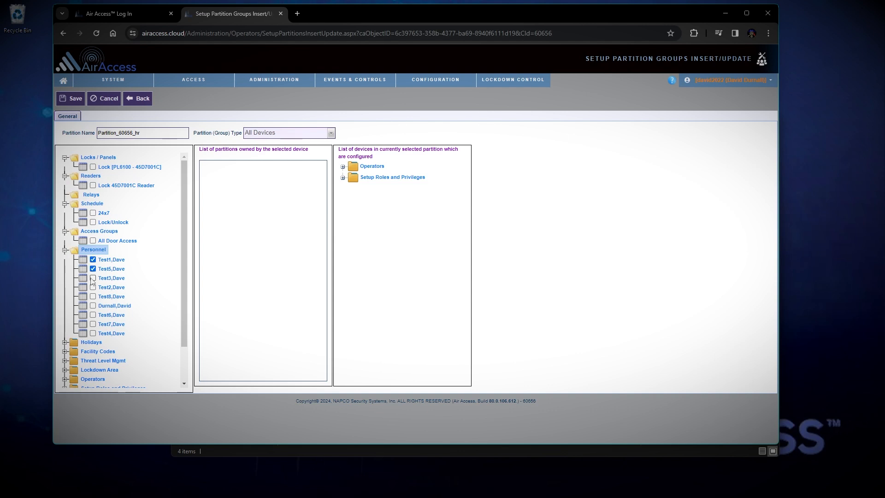
{"action": "left_click", "coordinate": [92, 287]}
{"action": "left_click", "coordinate": [93, 296]}
{"action": "left_click", "coordinate": [93, 314]}
{"action": "left_click", "coordinate": [93, 324]}
{"action": "left_click", "coordinate": [93, 333]}
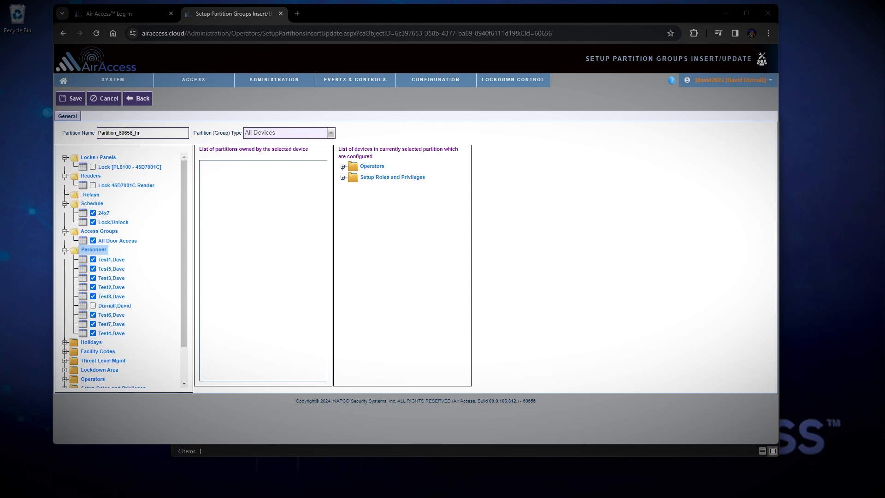
{"action": "left_click", "coordinate": [71, 100]}
{"action": "left_click", "coordinate": [70, 100]}
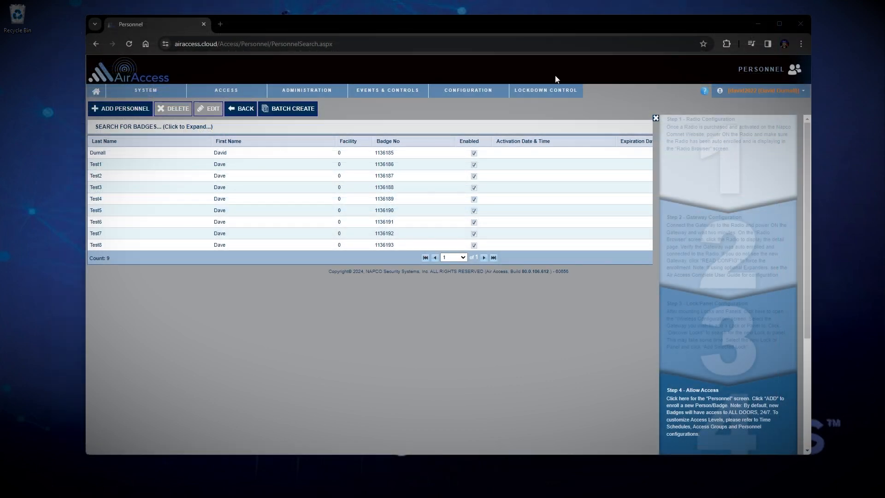
Go to the partition group setup and start adding a new partition group.
{"action": "mouse_move", "coordinate": [306, 90]}
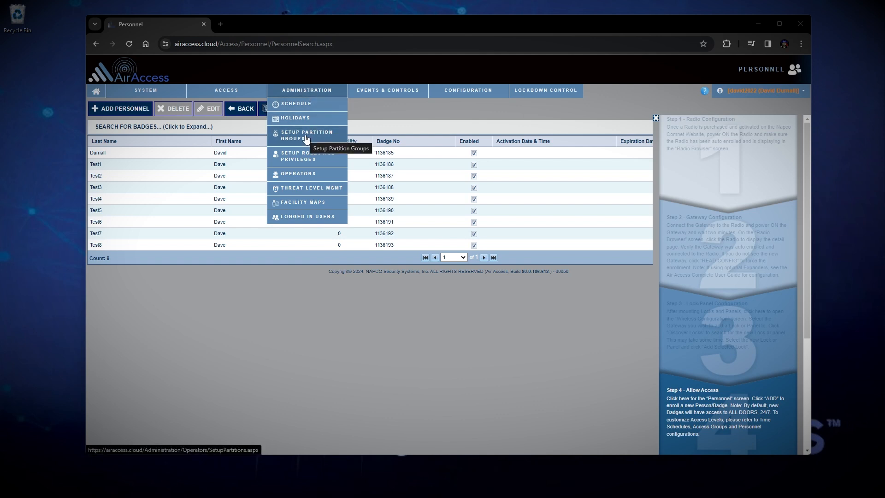
{"action": "left_click", "coordinate": [306, 137]}
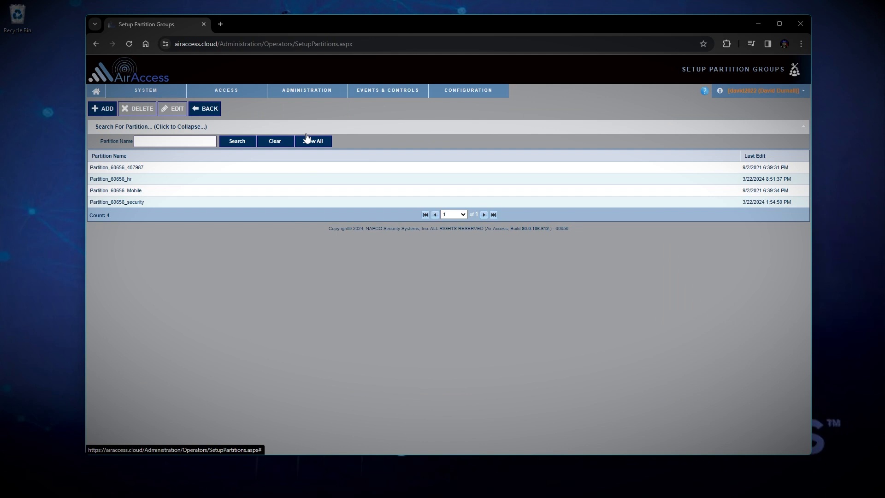
{"action": "left_click", "coordinate": [99, 110]}
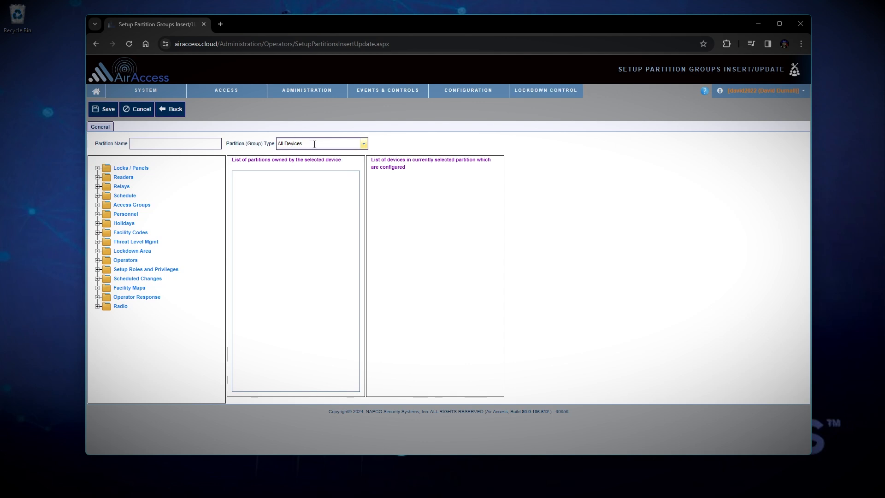
Preview the Personnel group type and its members, and return the partition group type to All Devices.
{"action": "left_click", "coordinate": [362, 143]}
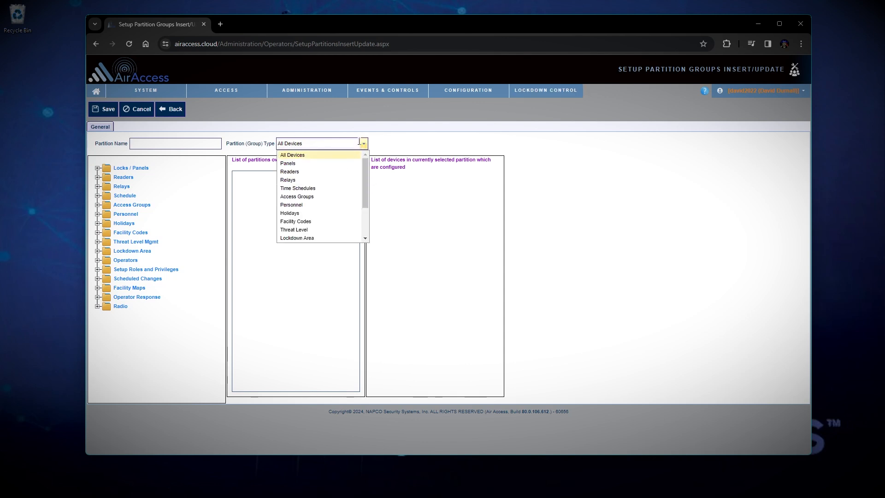
{"action": "left_click", "coordinate": [303, 205]}
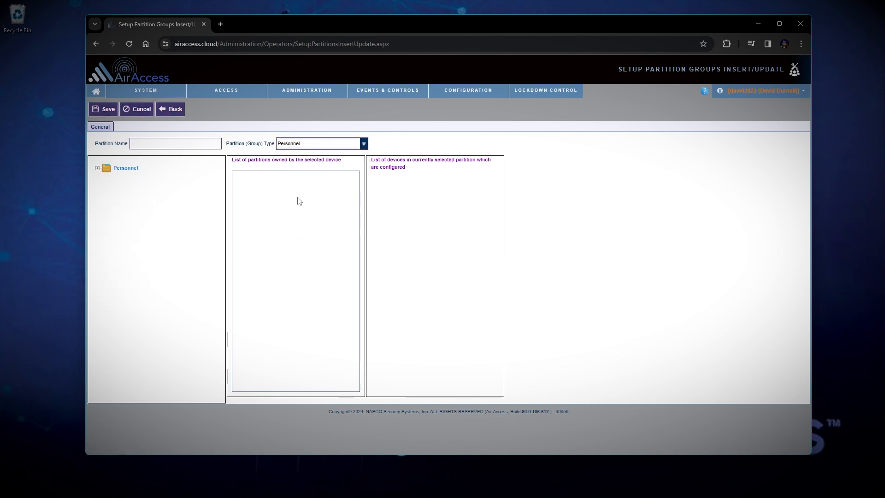
{"action": "left_click", "coordinate": [97, 169]}
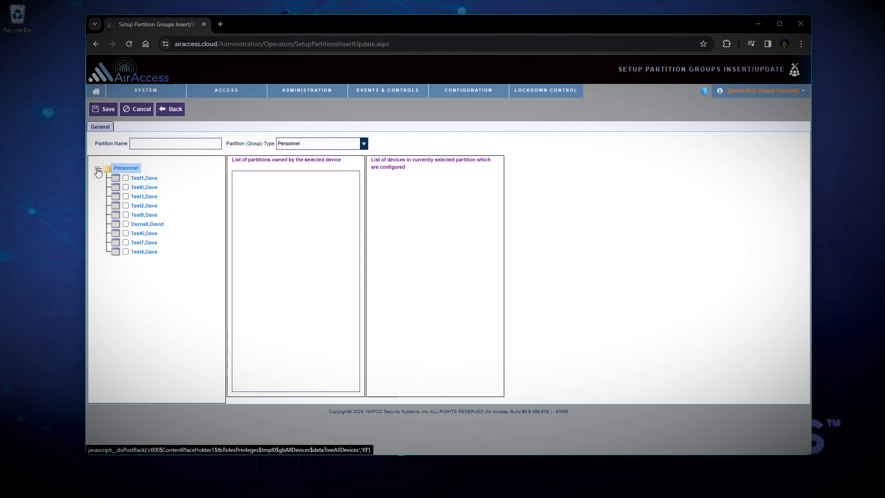
{"action": "left_click", "coordinate": [97, 170]}
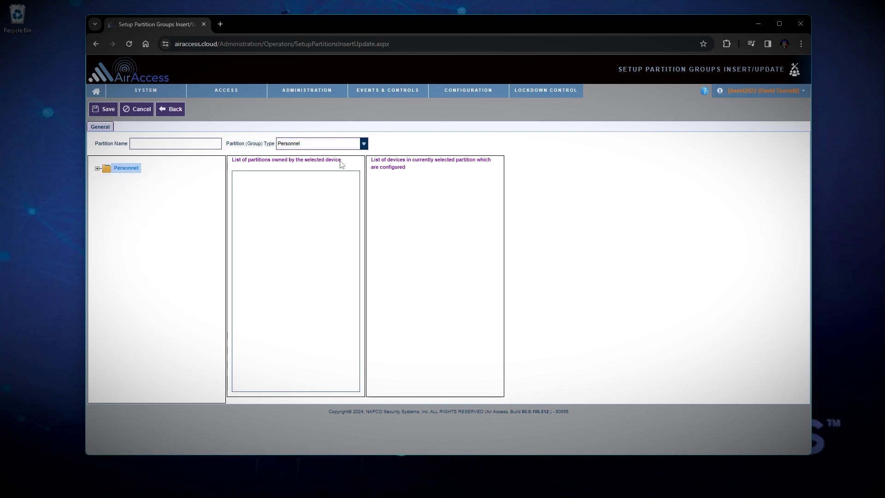
{"action": "left_click", "coordinate": [363, 145]}
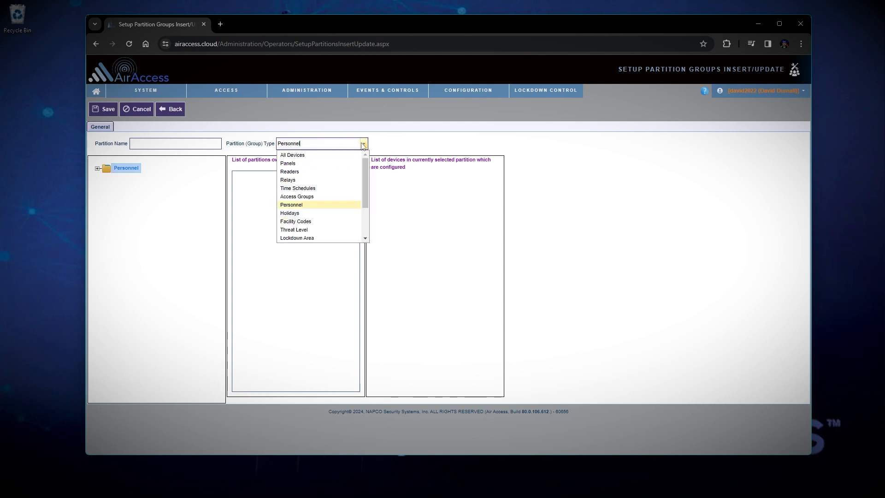
{"action": "left_click", "coordinate": [291, 155]}
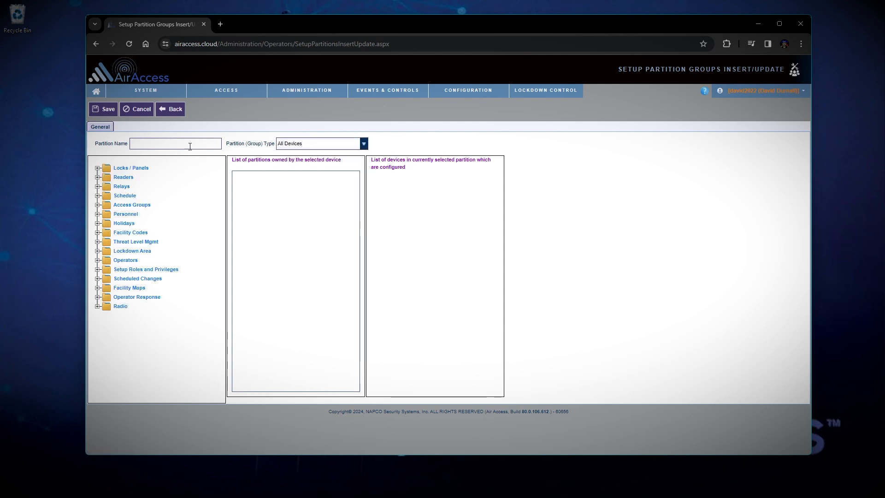
Name the partition Manager 1, include the PL6100 lock and its reader, and expand the Relays category.
{"action": "left_click", "coordinate": [163, 142]}
{"action": "type", "text": "Manager 1"}
{"action": "left_click", "coordinate": [98, 169]}
{"action": "left_click", "coordinate": [125, 178]}
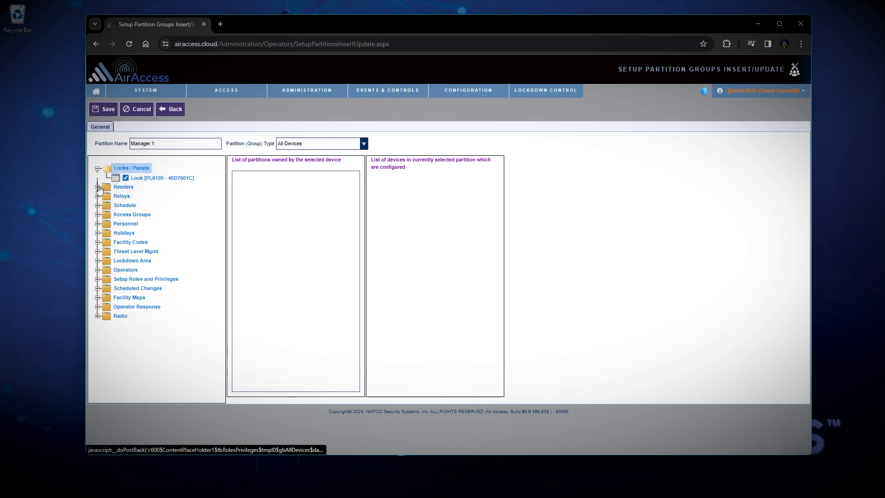
{"action": "left_click", "coordinate": [98, 187]}
{"action": "left_click", "coordinate": [125, 196]}
{"action": "left_click", "coordinate": [98, 205]}
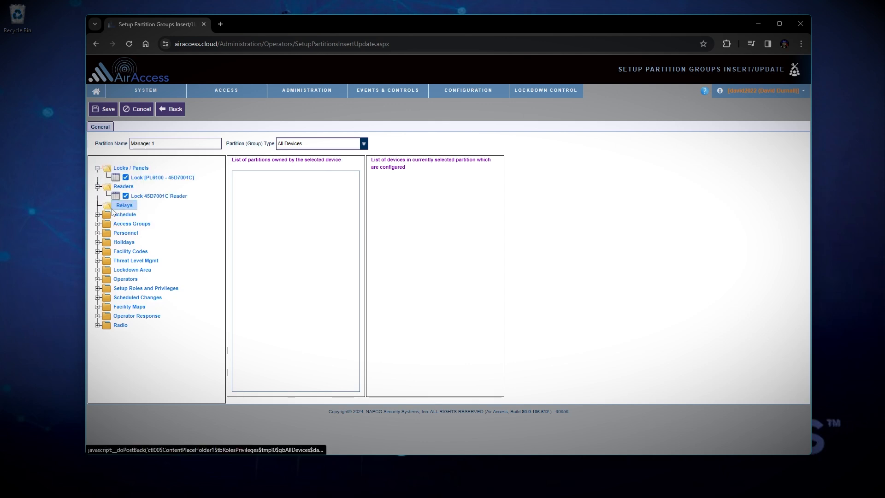
Include the 24x7 and Lock/Unlock schedules, All Door Access and the Default Calendar in the Manager 1 partition.
{"action": "left_click", "coordinate": [98, 215]}
{"action": "left_click", "coordinate": [126, 224]}
{"action": "left_click", "coordinate": [125, 233]}
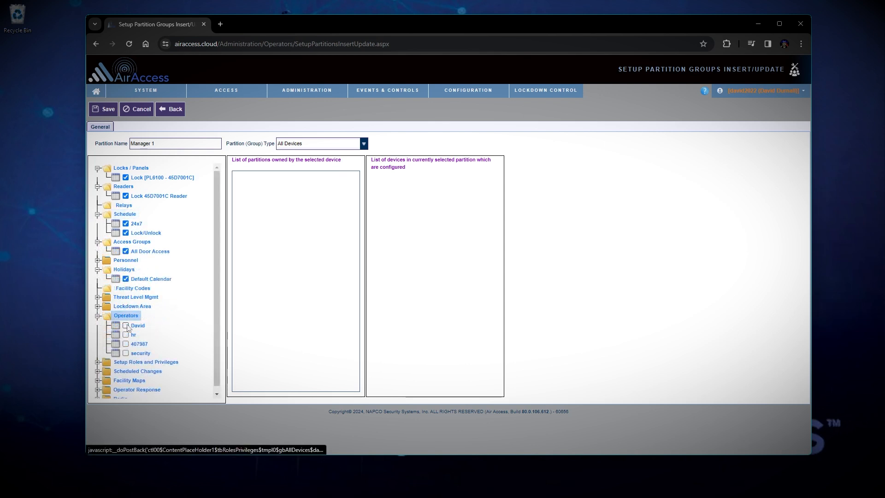
Include the first-listed operator plus the hr and security operators in the Manager 1 partition, and save it.
{"action": "left_click", "coordinate": [126, 326]}
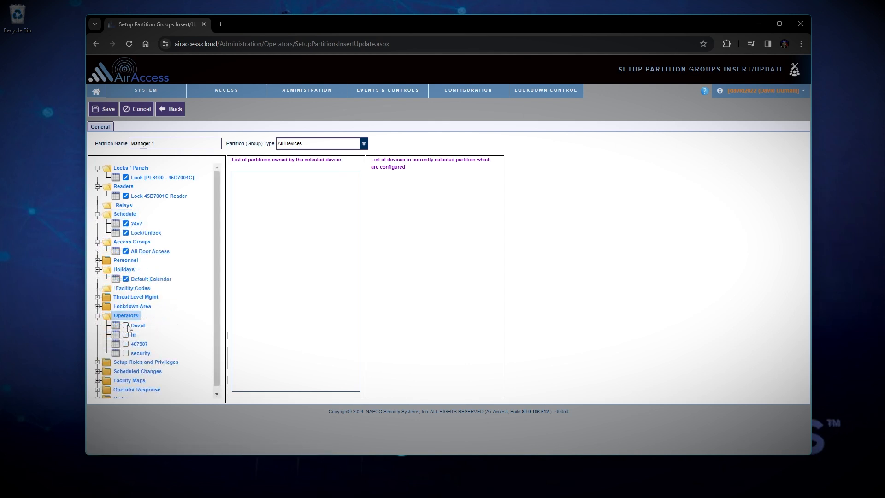
{"action": "left_click", "coordinate": [126, 335]}
{"action": "left_click", "coordinate": [126, 353]}
{"action": "left_click", "coordinate": [108, 109]}
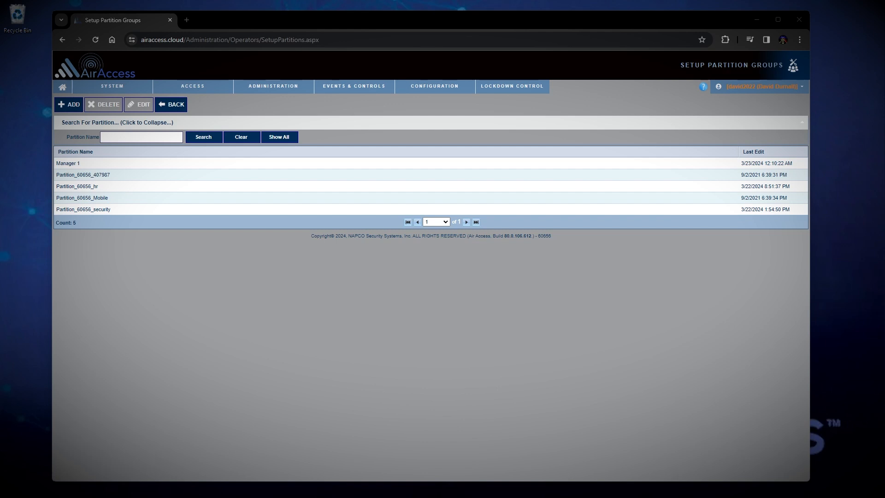
Add a new role named Store Manager and assign all available plugins to it.
{"action": "mouse_move", "coordinate": [295, 85]}
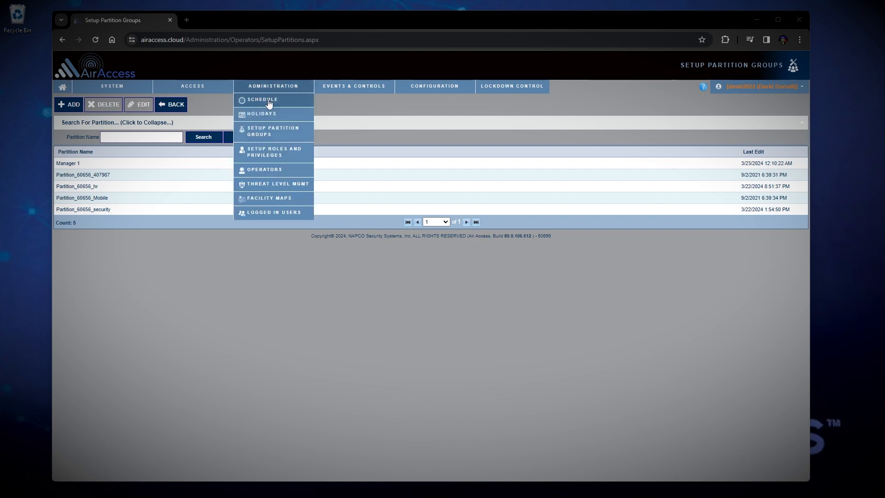
{"action": "left_click", "coordinate": [263, 153]}
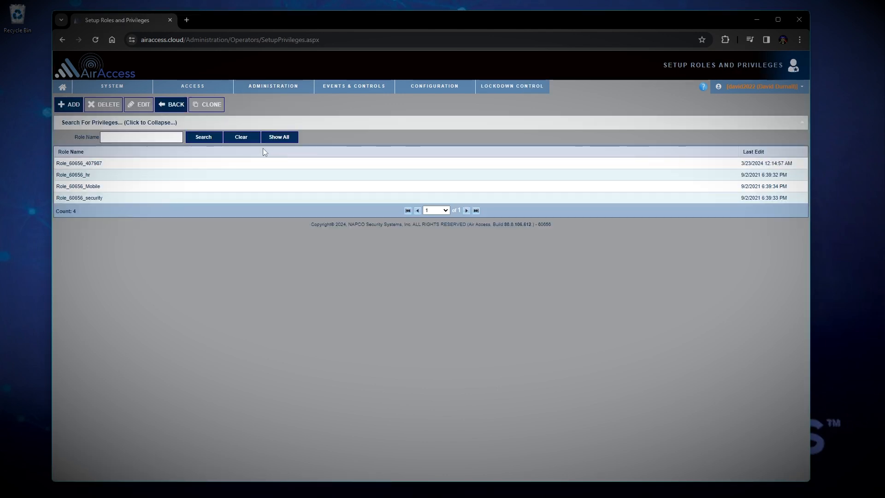
{"action": "left_click", "coordinate": [68, 105]}
{"action": "left_click", "coordinate": [94, 140]}
{"action": "type", "text": "S"}
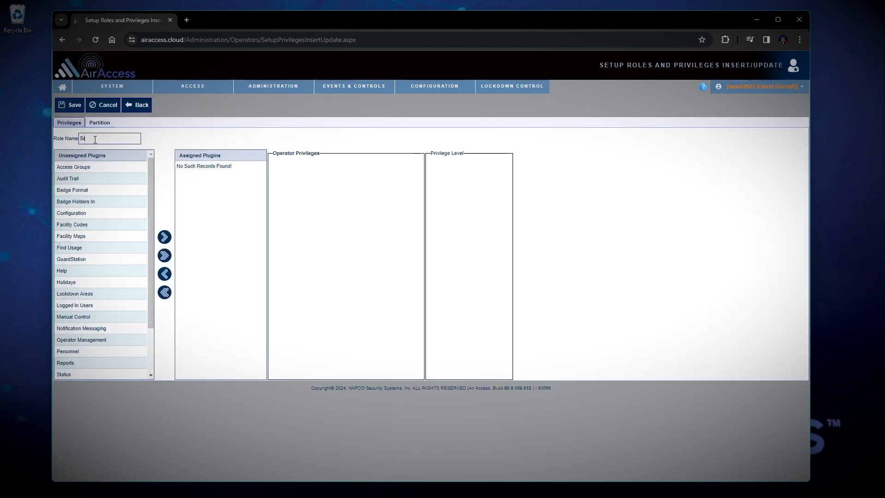
{"action": "type", "text": "tore Manager"}
{"action": "left_click", "coordinate": [165, 256]}
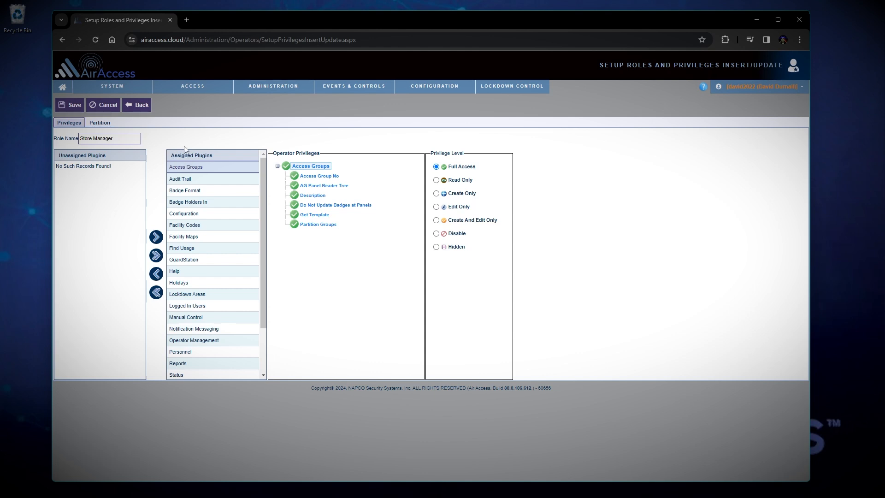
Assign the Manager 1 partition to the Store Manager role.
{"action": "left_click", "coordinate": [100, 122]}
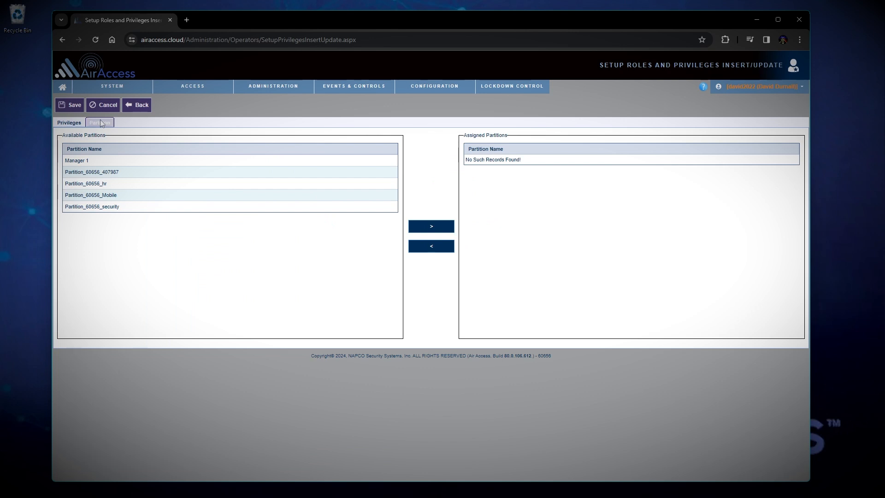
{"action": "left_click", "coordinate": [137, 162]}
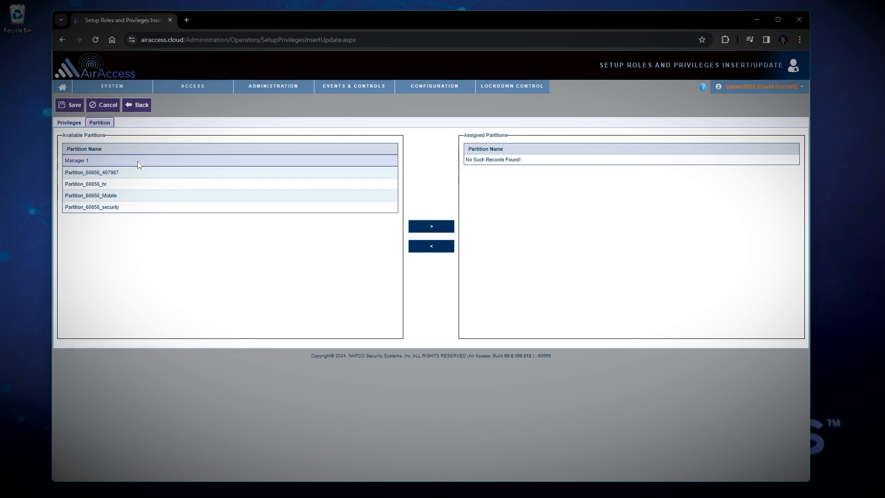
{"action": "left_click", "coordinate": [428, 232]}
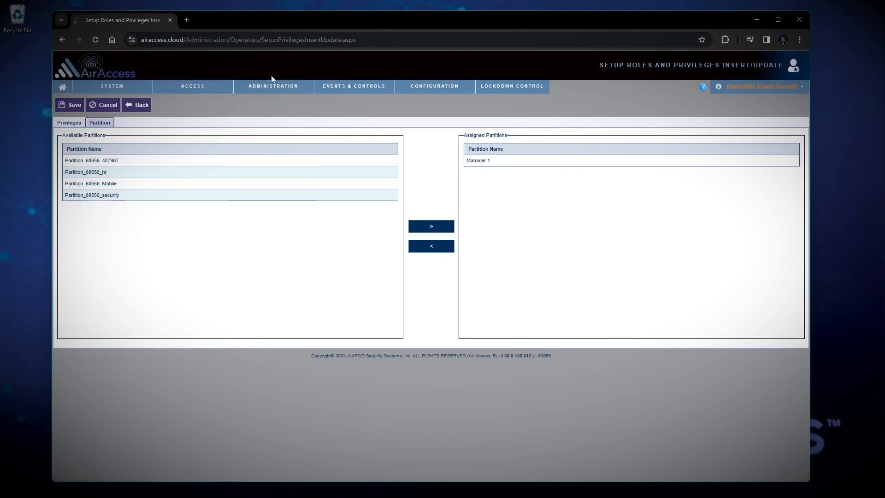
Edit the operator listed directly above hr, set the privilege role to Store Manager, and save the operator.
{"action": "mouse_move", "coordinate": [272, 86]}
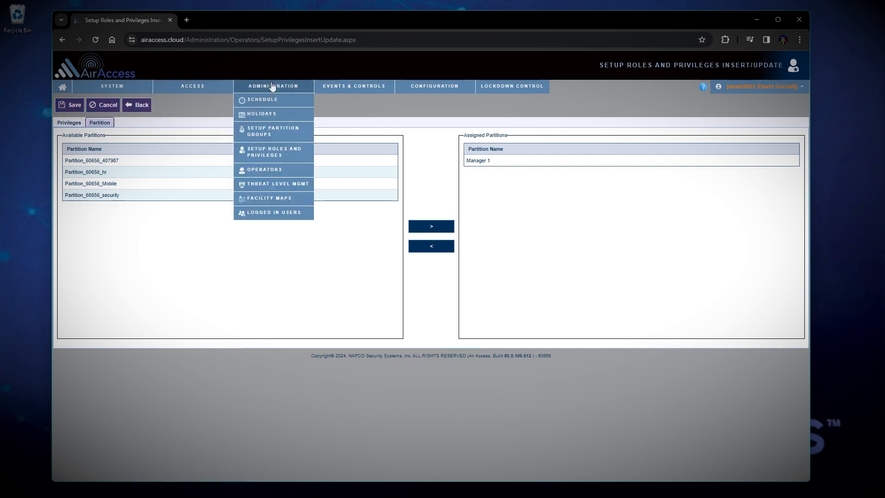
{"action": "left_click", "coordinate": [270, 169]}
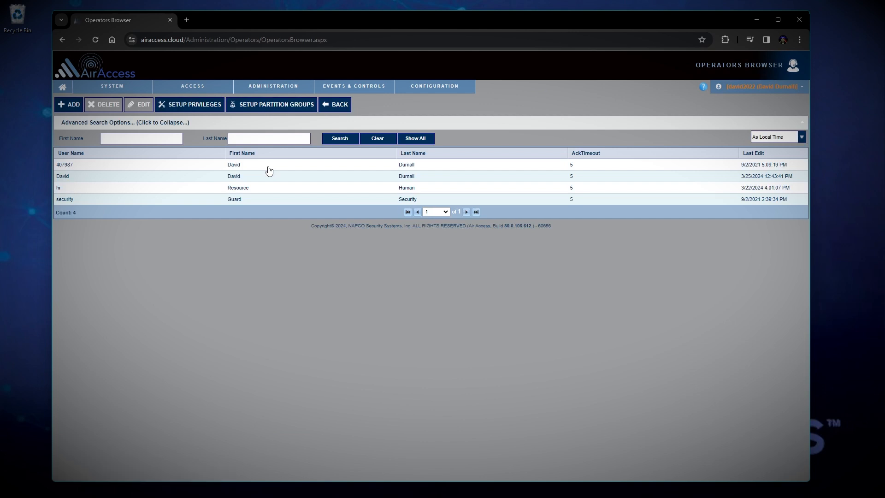
{"action": "left_click", "coordinate": [253, 178]}
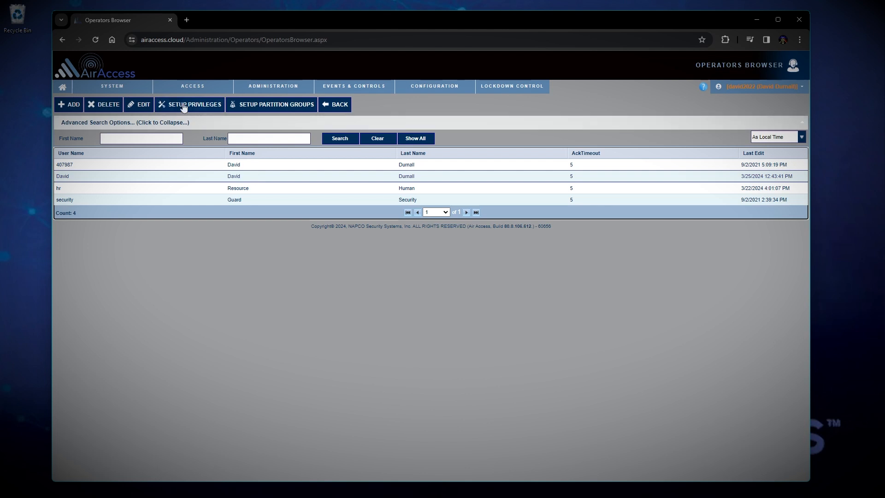
{"action": "left_click", "coordinate": [140, 105]}
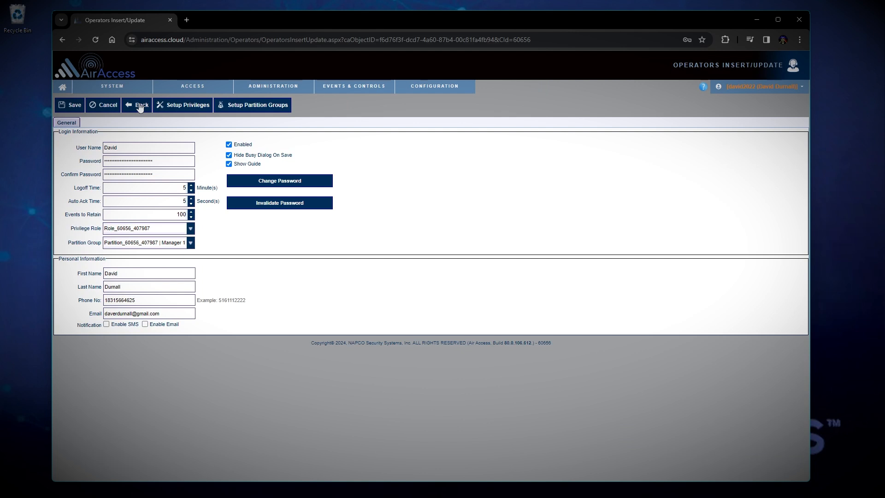
{"action": "left_click", "coordinate": [190, 229]}
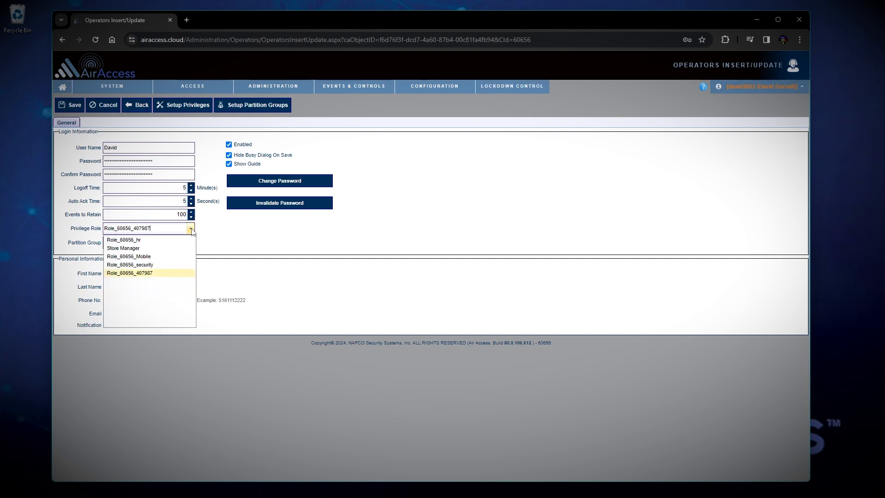
{"action": "left_click", "coordinate": [125, 249]}
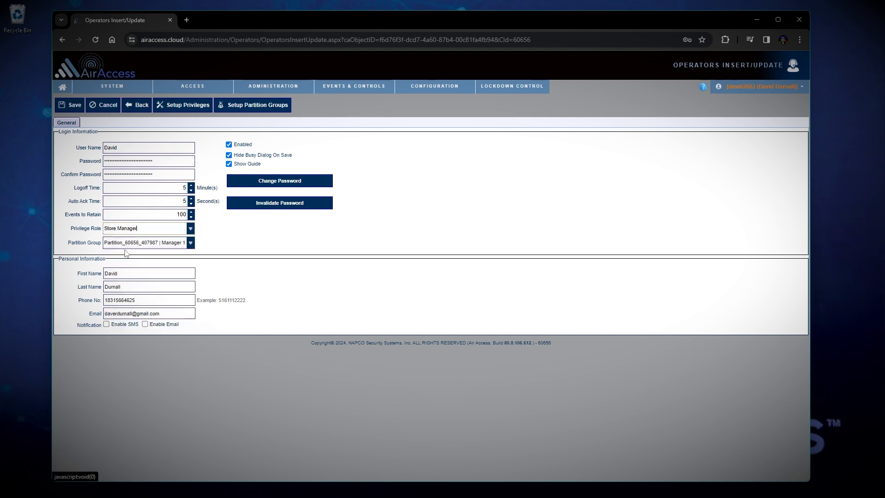
{"action": "left_click", "coordinate": [72, 106]}
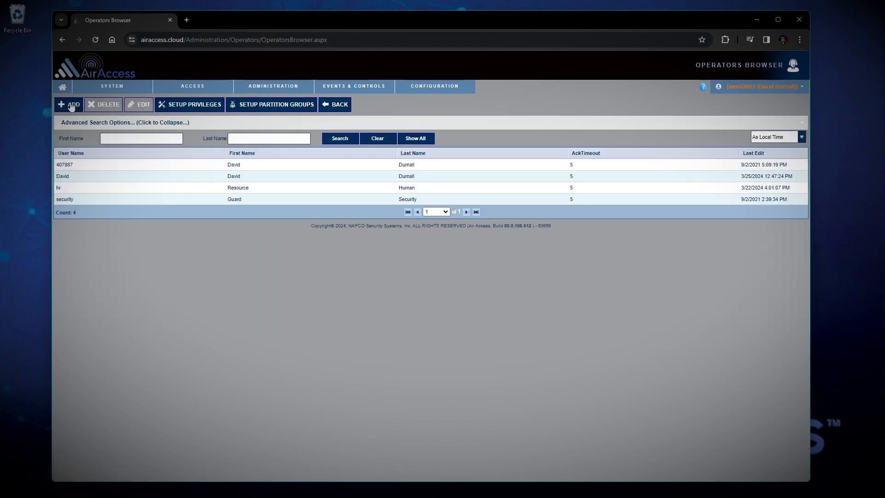